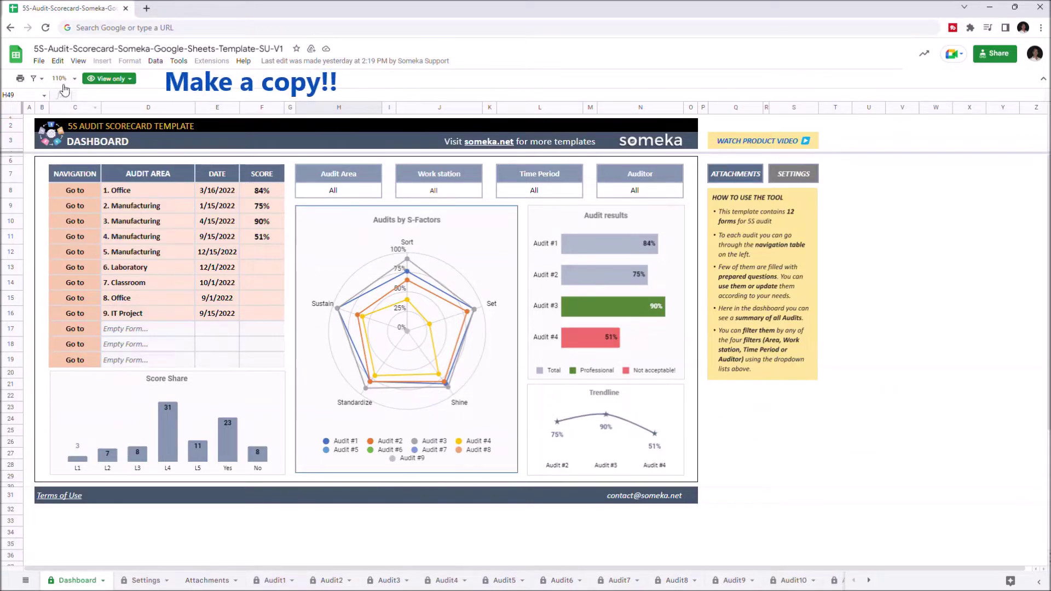
# Make a copy of the 5S Audit Scorecard template in My Drive, keeping the suggested name.
pyautogui.click(39, 61)
pyautogui.click(67, 127)
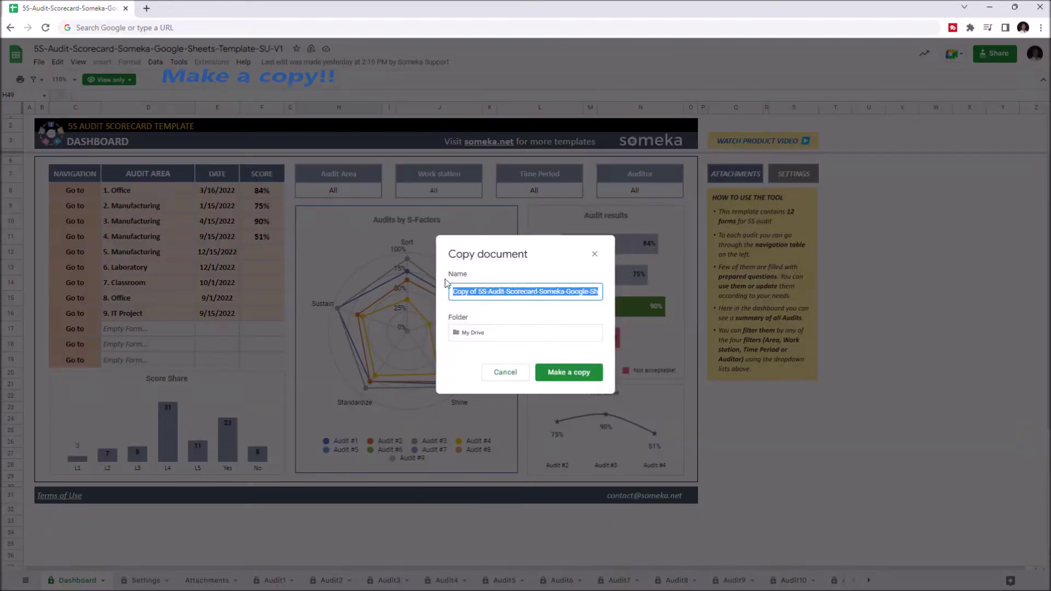
pyautogui.click(478, 292)
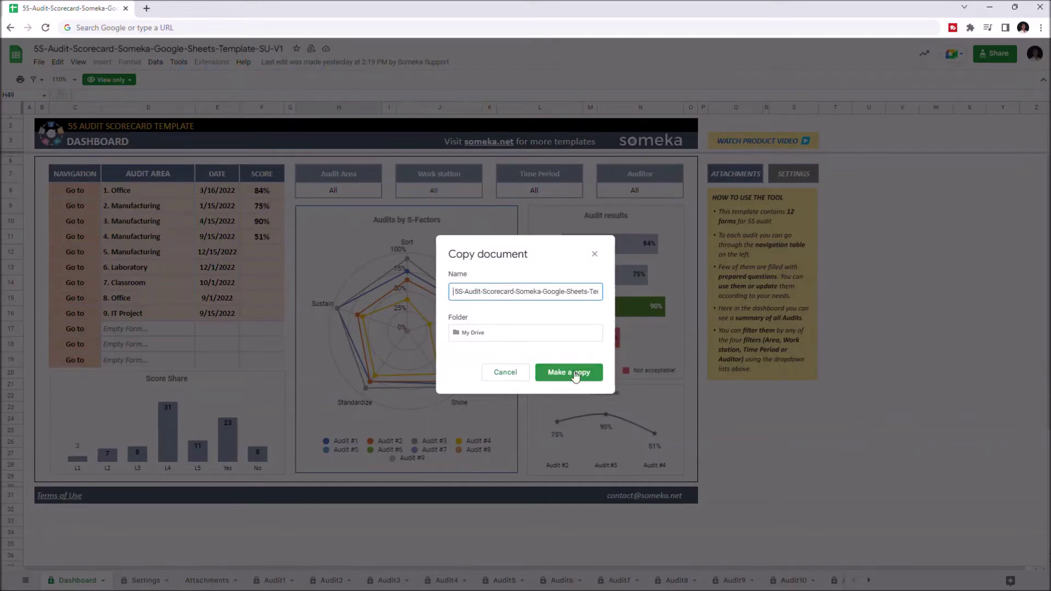
pyautogui.click(559, 373)
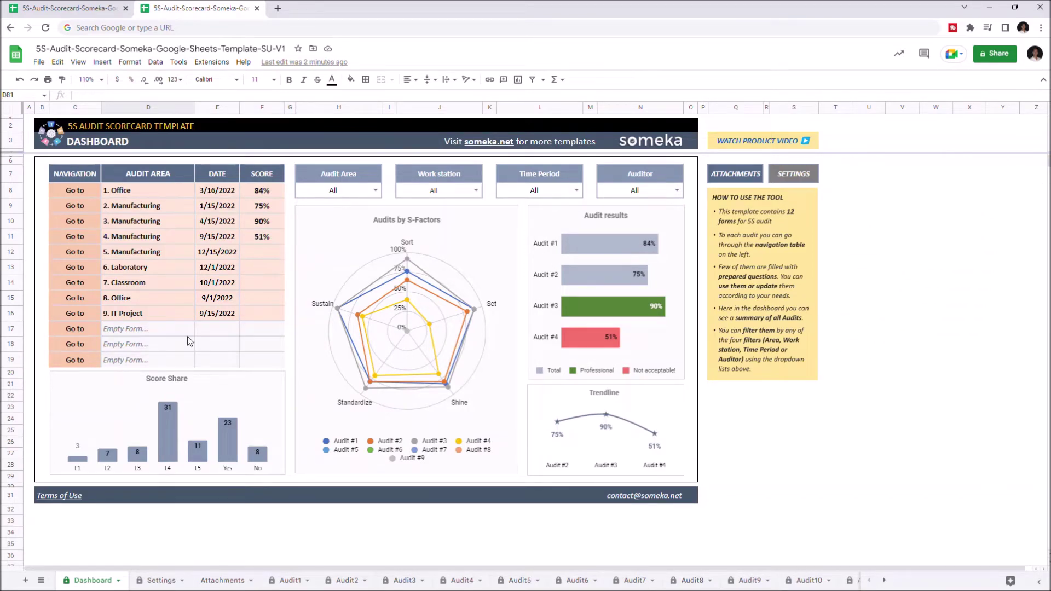
# Browse the Settings, Attachments and Audit1 sheets, ending on the Settings sheet.
pyautogui.click(158, 581)
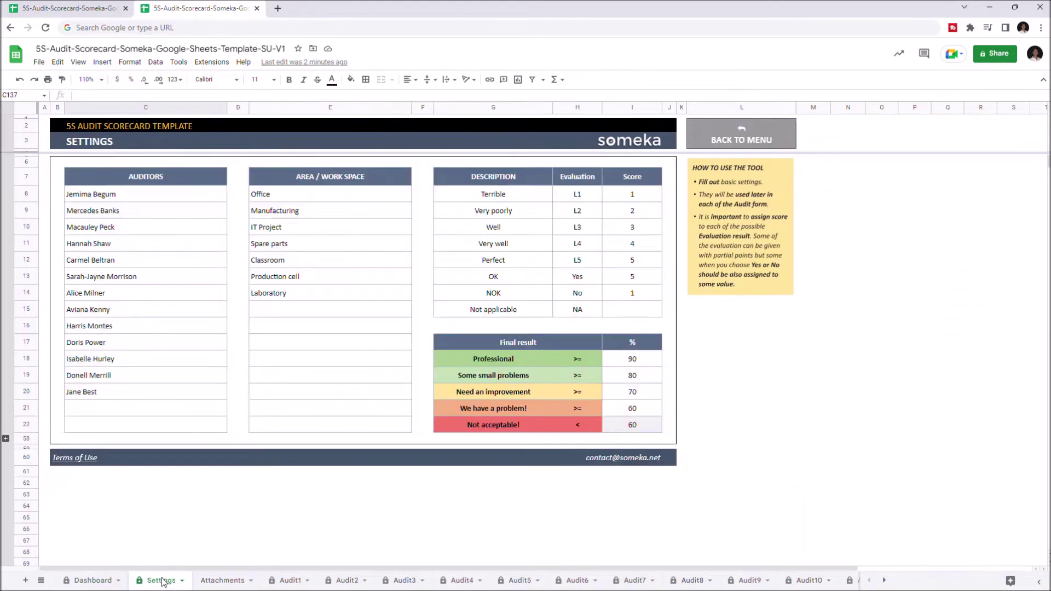
pyautogui.click(220, 579)
pyautogui.click(288, 584)
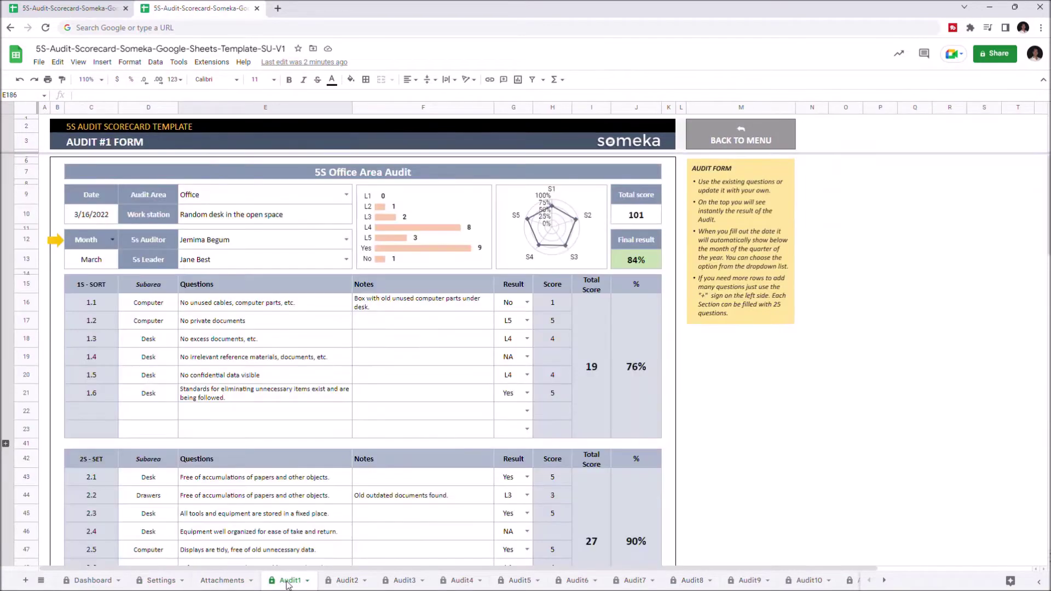
pyautogui.click(159, 581)
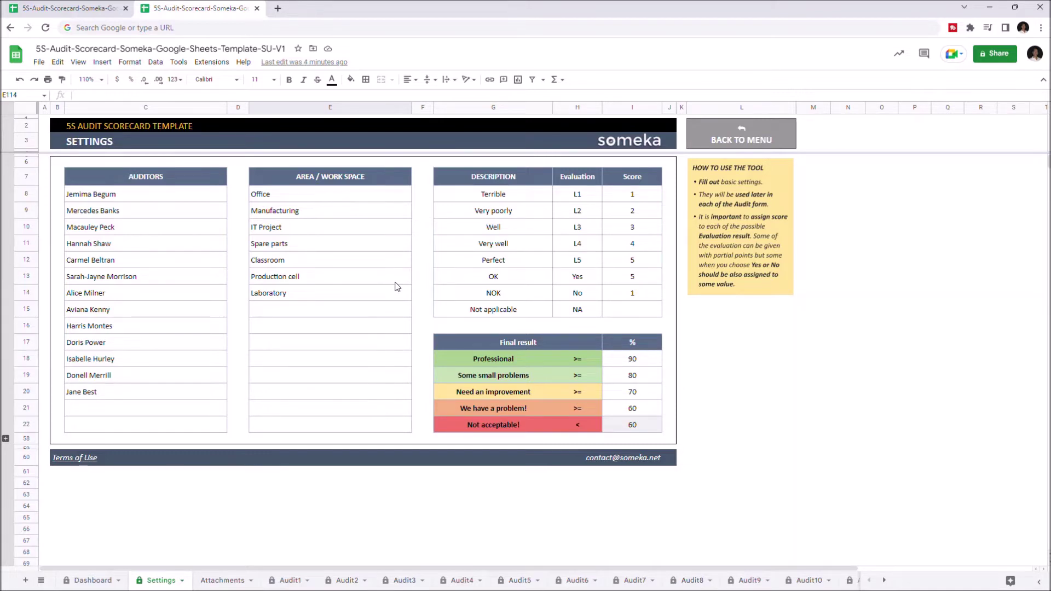
# On the Audit1 form, set the Audit Area in E9 to Manufacturing.
pyautogui.click(295, 581)
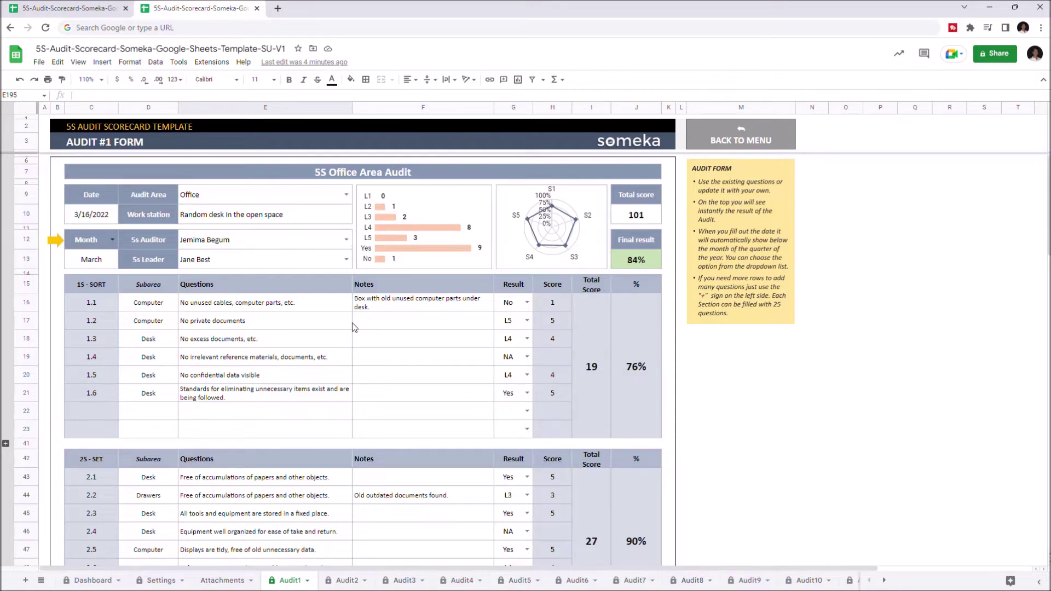
pyautogui.click(346, 190)
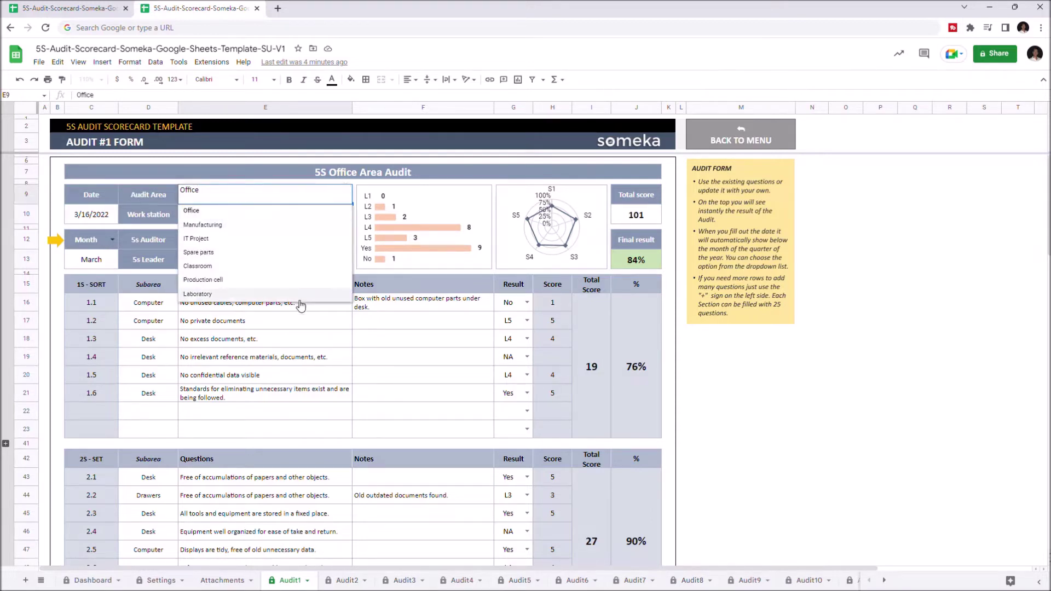
pyautogui.click(294, 225)
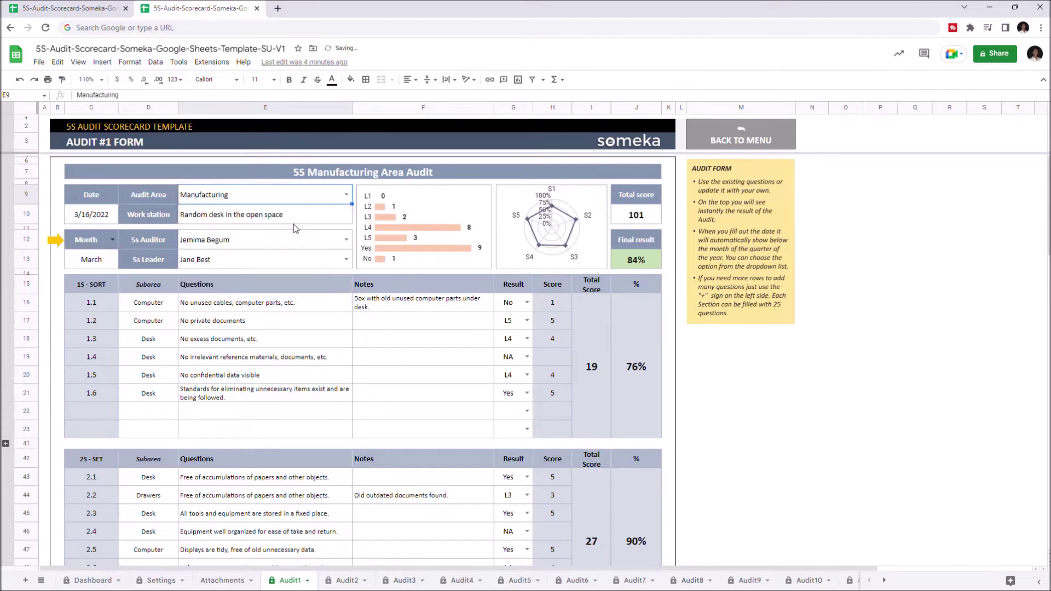
pyautogui.click(101, 215)
pyautogui.click(224, 213)
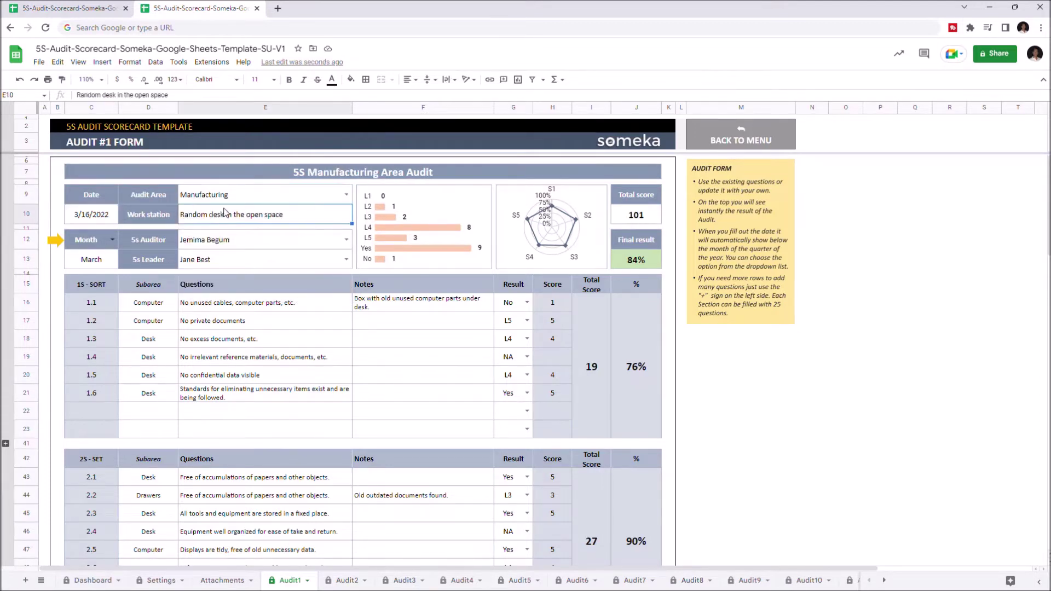
# Switch the audit period to Quarter and then back to Month.
pyautogui.click(112, 240)
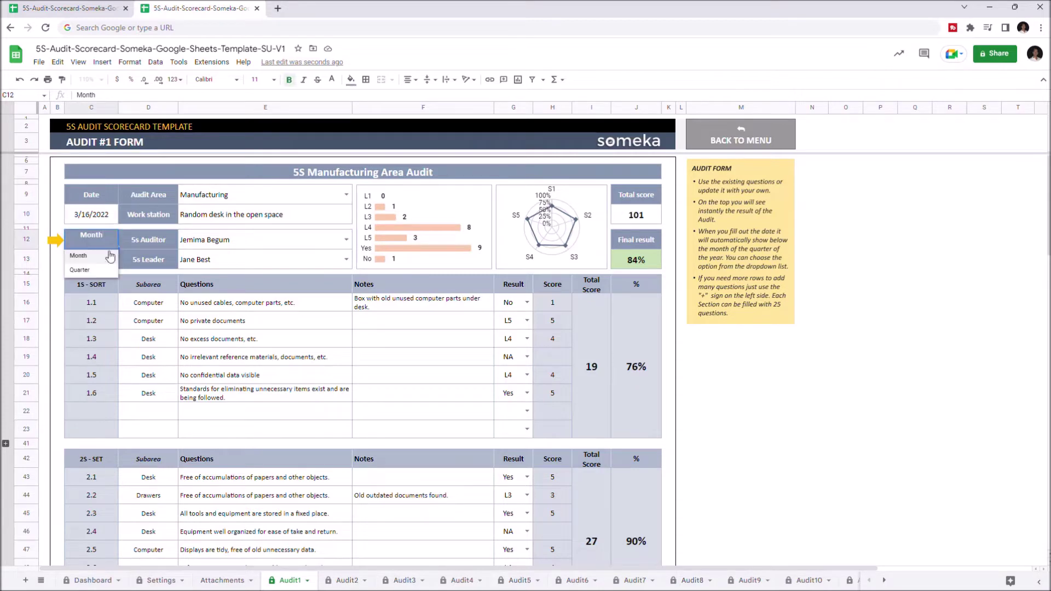
pyautogui.click(108, 269)
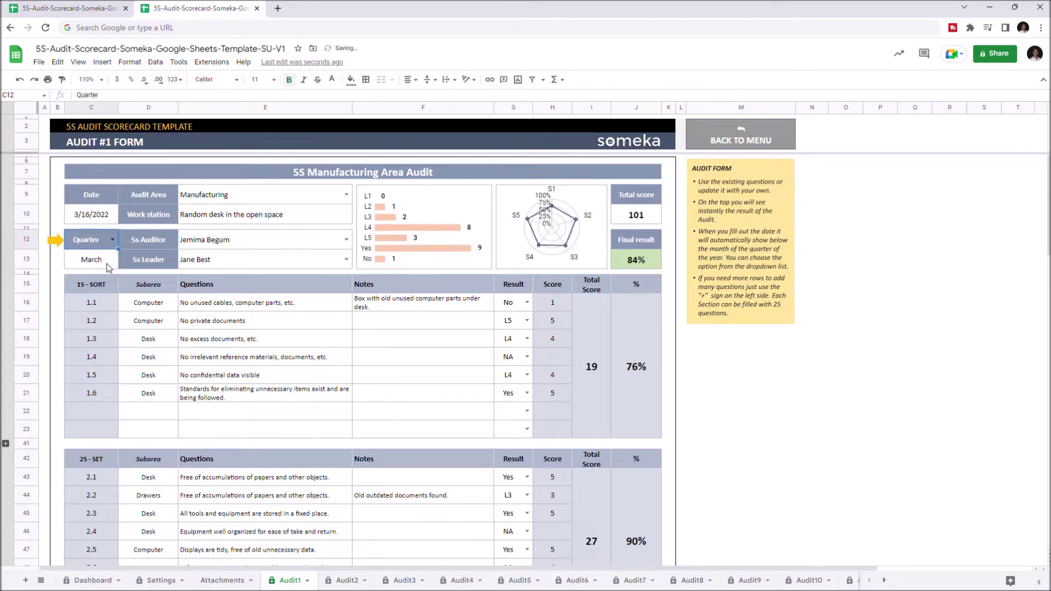
pyautogui.click(113, 239)
pyautogui.click(90, 256)
# Keep the current auditor in E12 and change the 5S leader in E13 to another auditor.
pyautogui.click(346, 239)
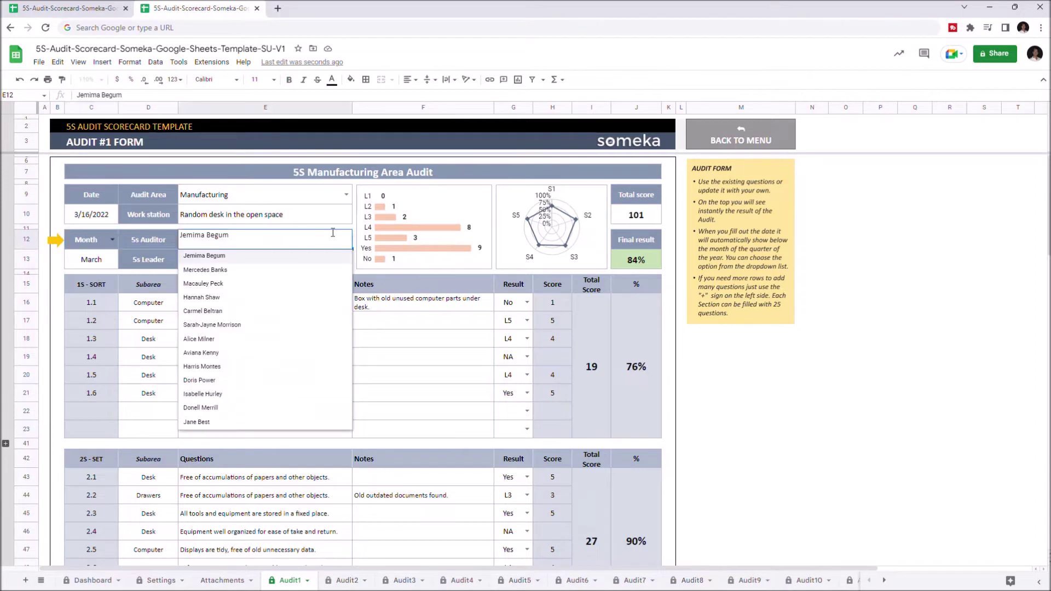
pyautogui.click(355, 272)
pyautogui.click(347, 260)
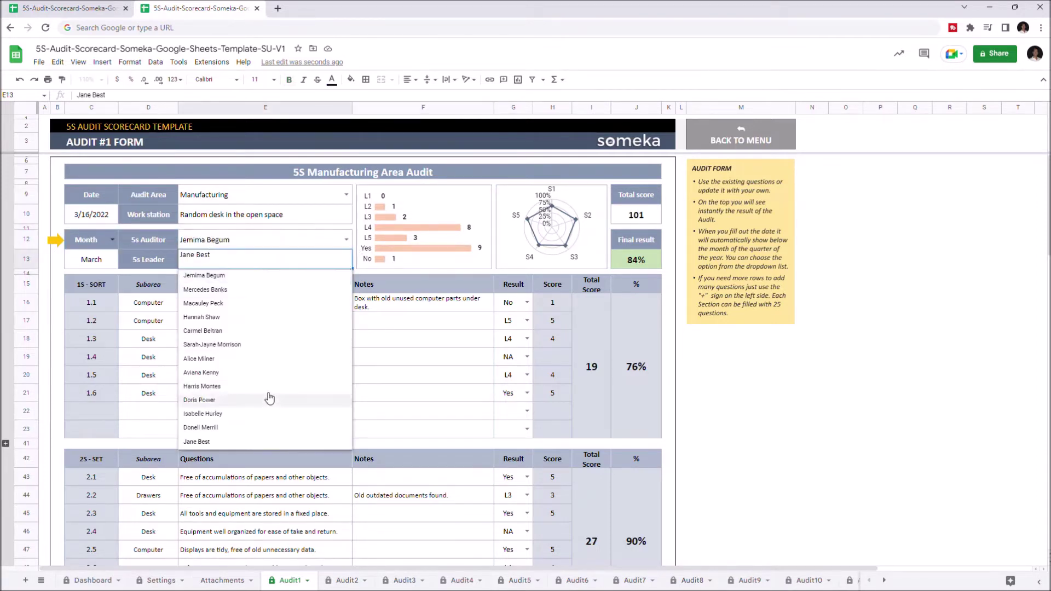
pyautogui.click(265, 332)
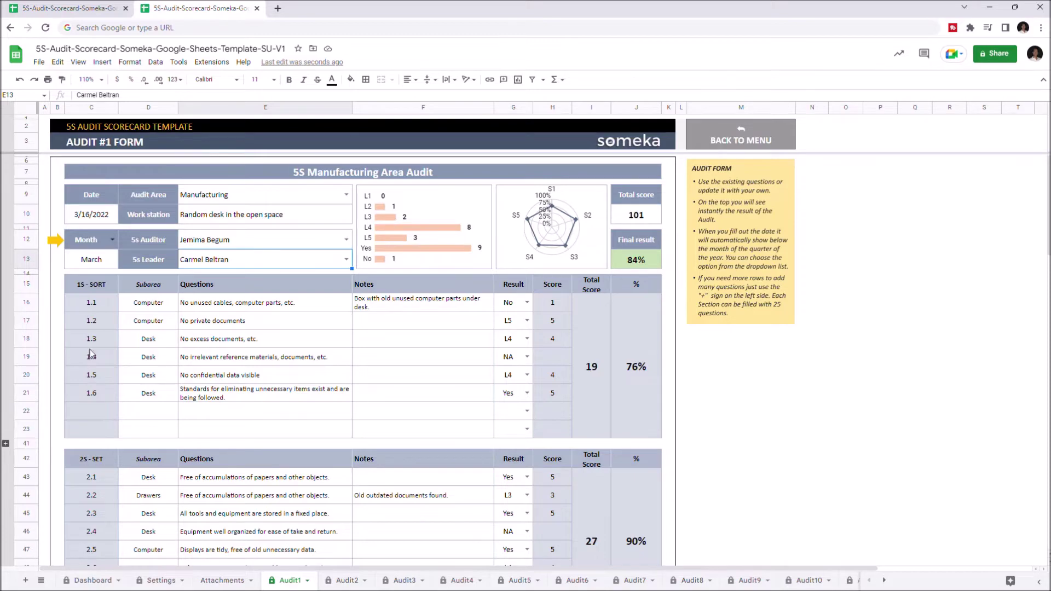
# Add Sort question 1.7 with subarea 'Desk' in D22 and 'No outdated material' in E22.
pyautogui.scroll(-5, 96, 359)
pyautogui.scroll(-7, 127, 406)
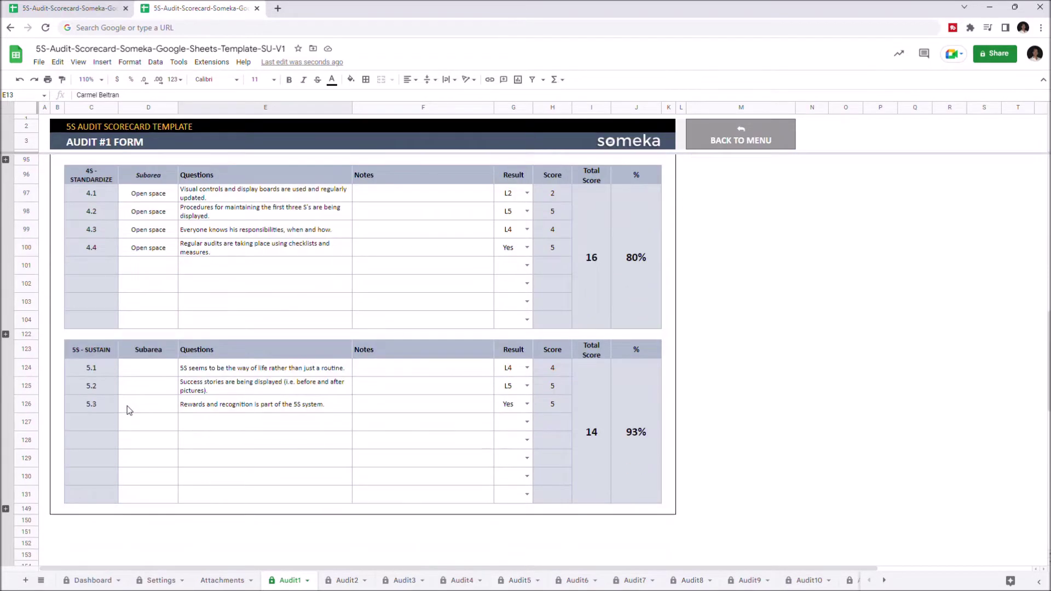
pyautogui.scroll(12, 127, 406)
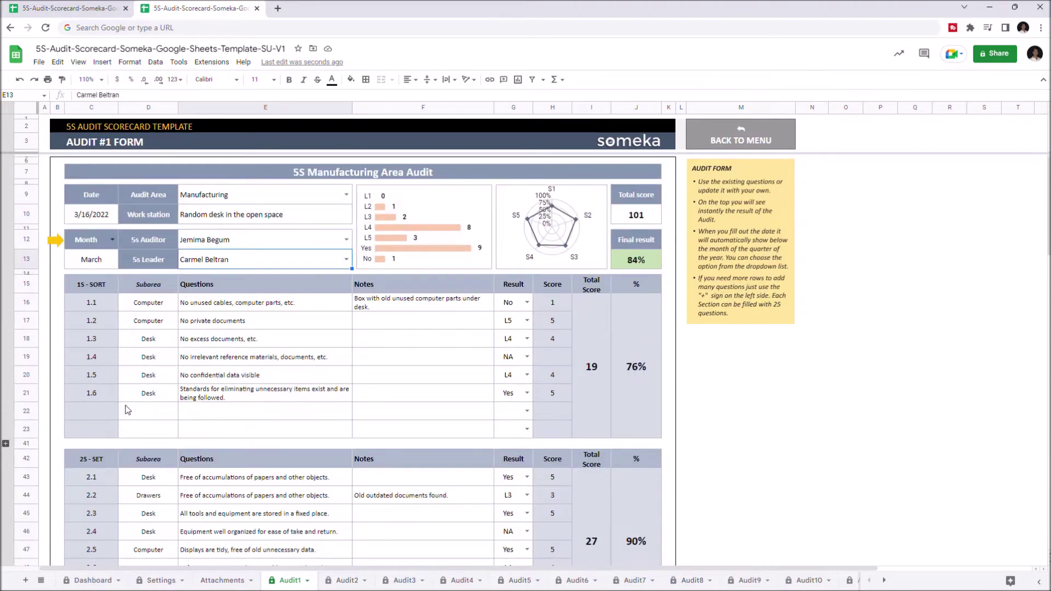
pyautogui.click(126, 406)
pyautogui.write('Desk')
pyautogui.click(198, 412)
pyautogui.write('No outdated material')
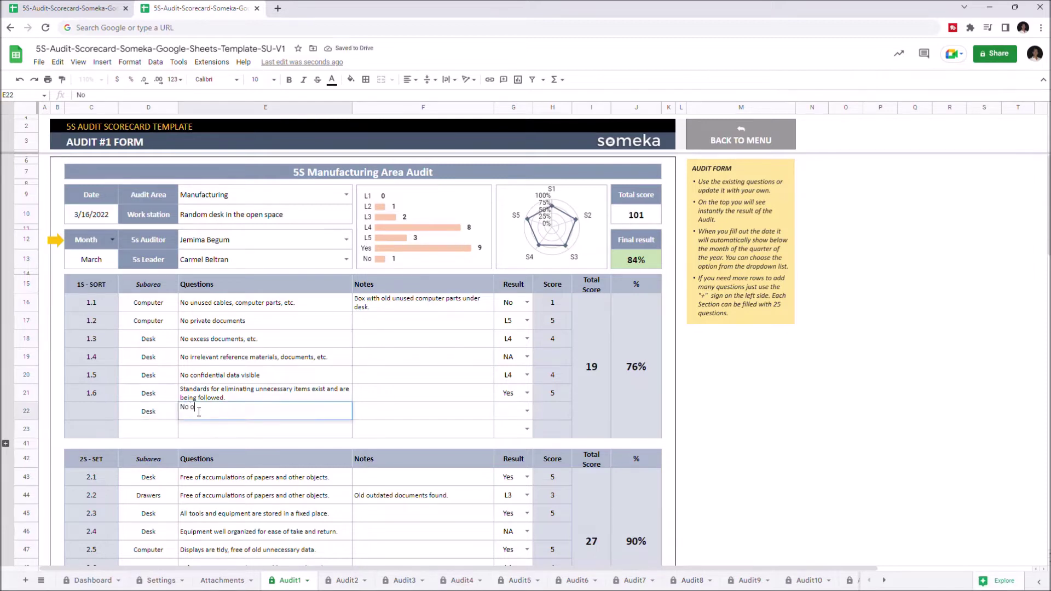
pyautogui.click(372, 417)
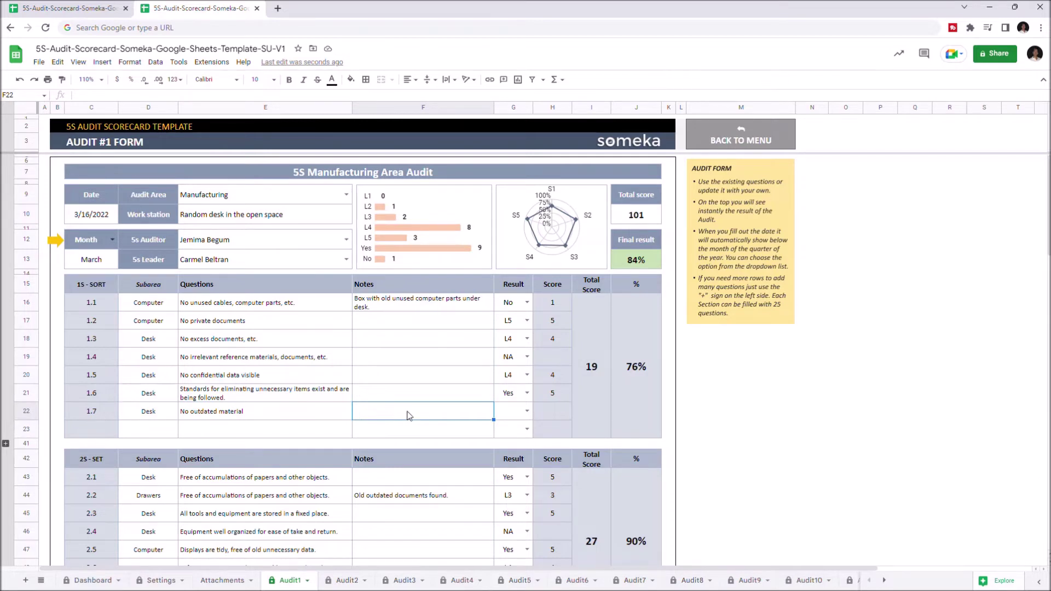
# Rate question 1.7 in G22 as L5, after trying L4 and undoing NA.
pyautogui.click(527, 411)
pyautogui.click(504, 468)
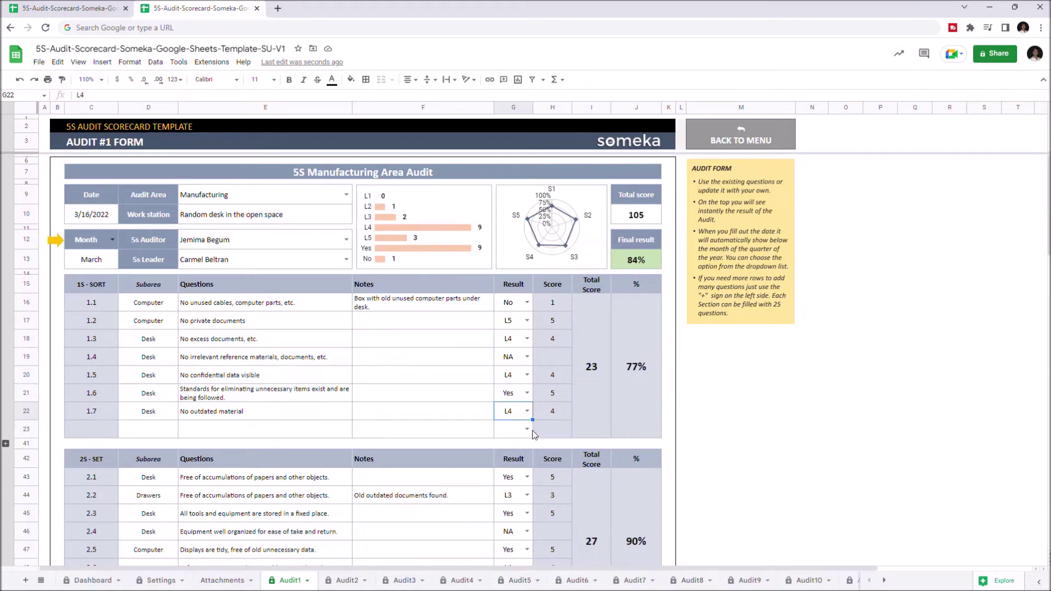
pyautogui.click(527, 411)
pyautogui.click(504, 523)
pyautogui.hotkey('ctrl', 'z')
pyautogui.click(527, 411)
pyautogui.click(518, 485)
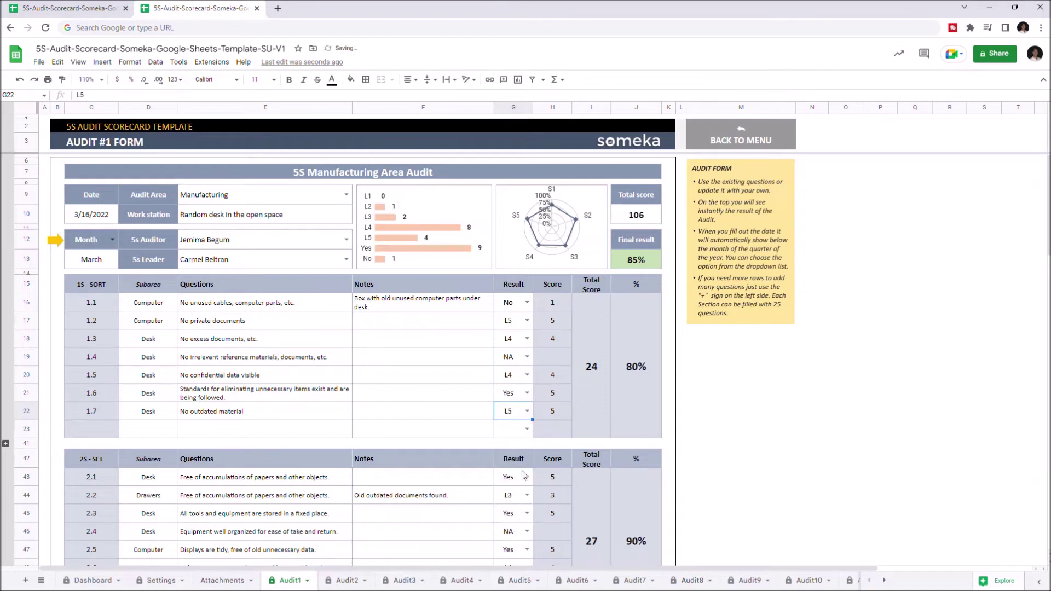
pyautogui.click(514, 427)
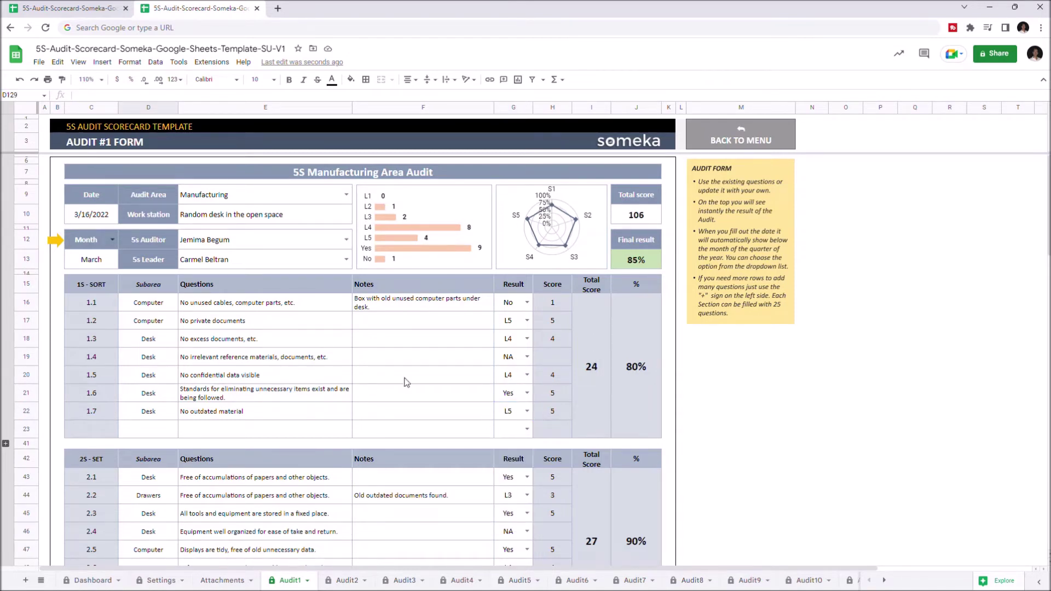
# Expand and then collapse the hidden Sort row group 24–40.
pyautogui.click(6, 443)
pyautogui.scroll(-5, 6, 448)
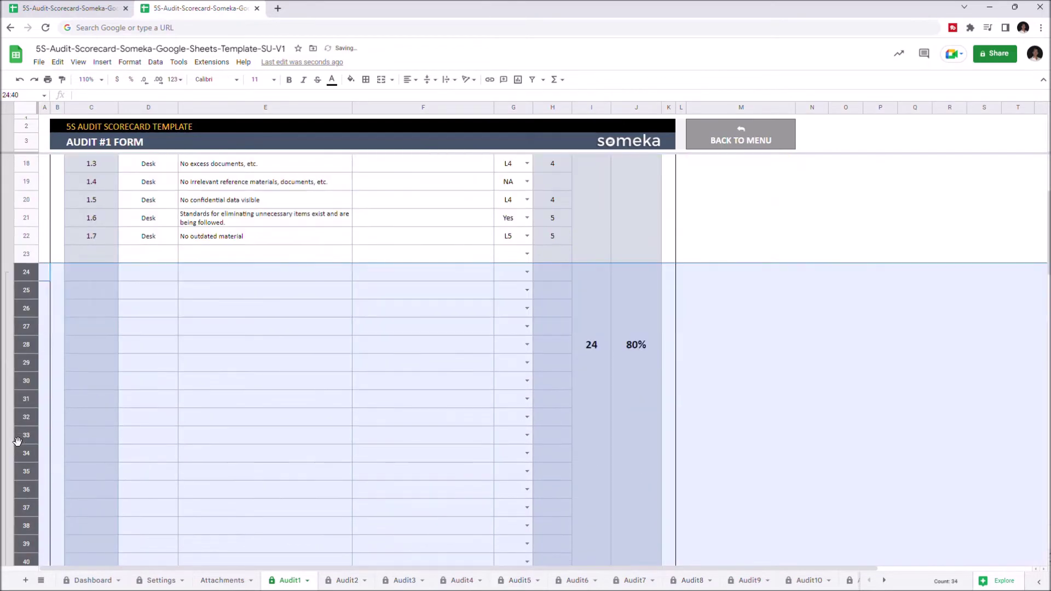
pyautogui.click(6, 468)
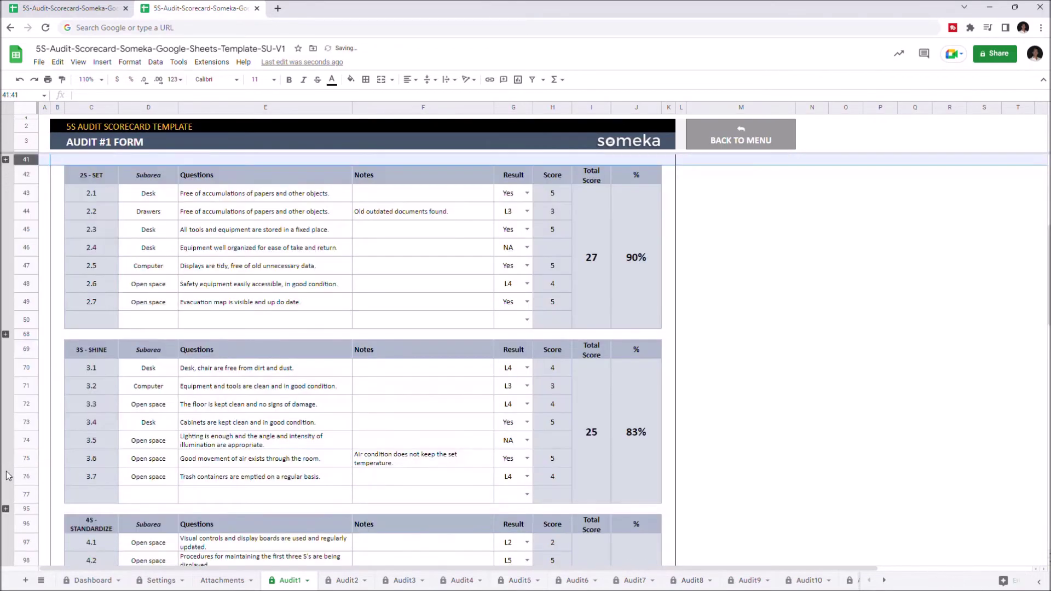
pyautogui.scroll(5, 8, 476)
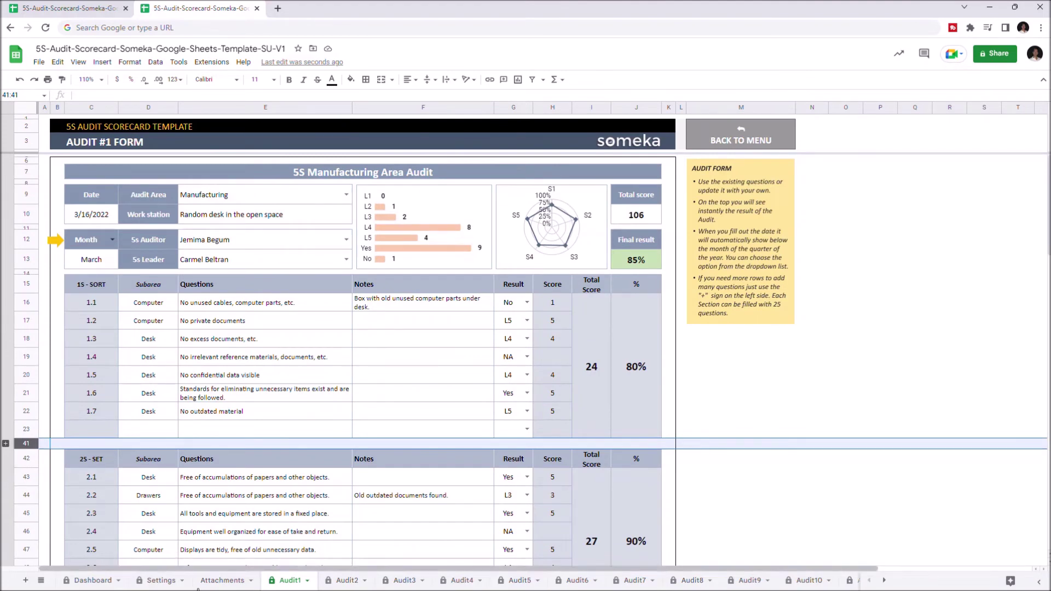
# Inspect the empty S3 cells D10 to G10 on Attachments, then return to the Dashboard.
pyautogui.click(217, 582)
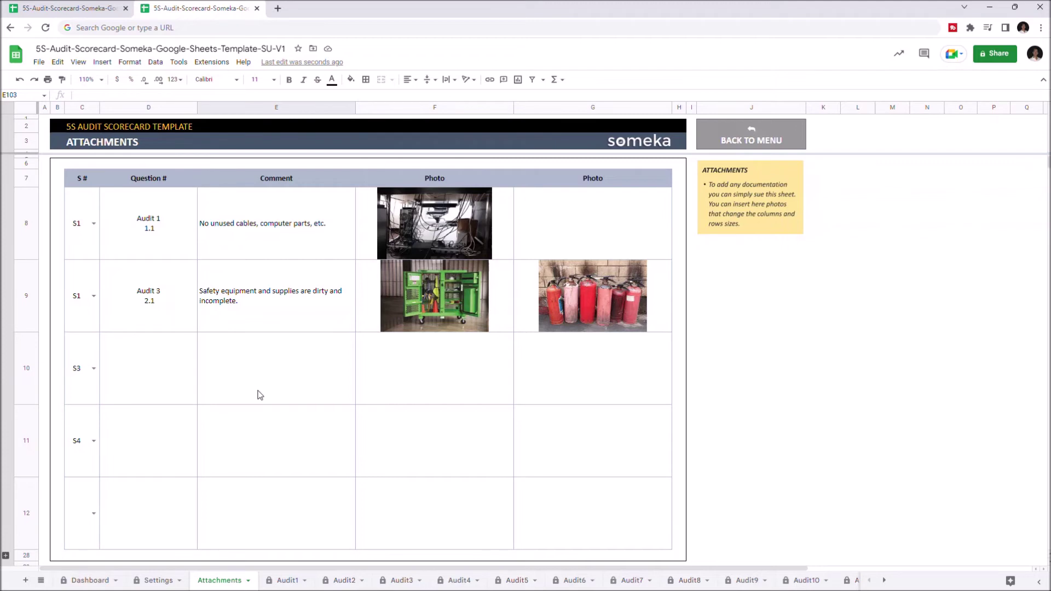
pyautogui.click(165, 394)
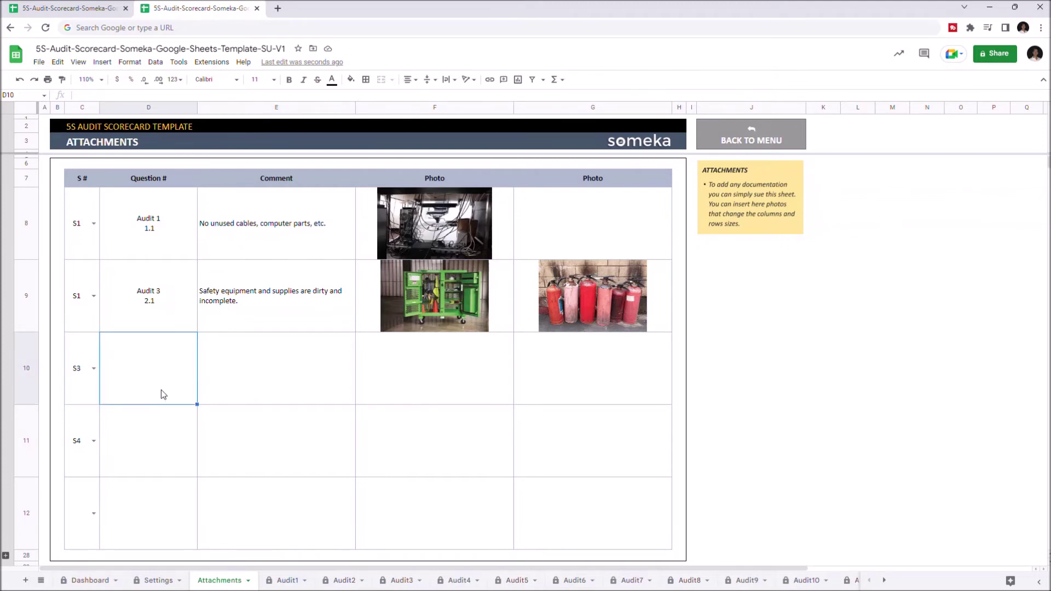
pyautogui.click(304, 363)
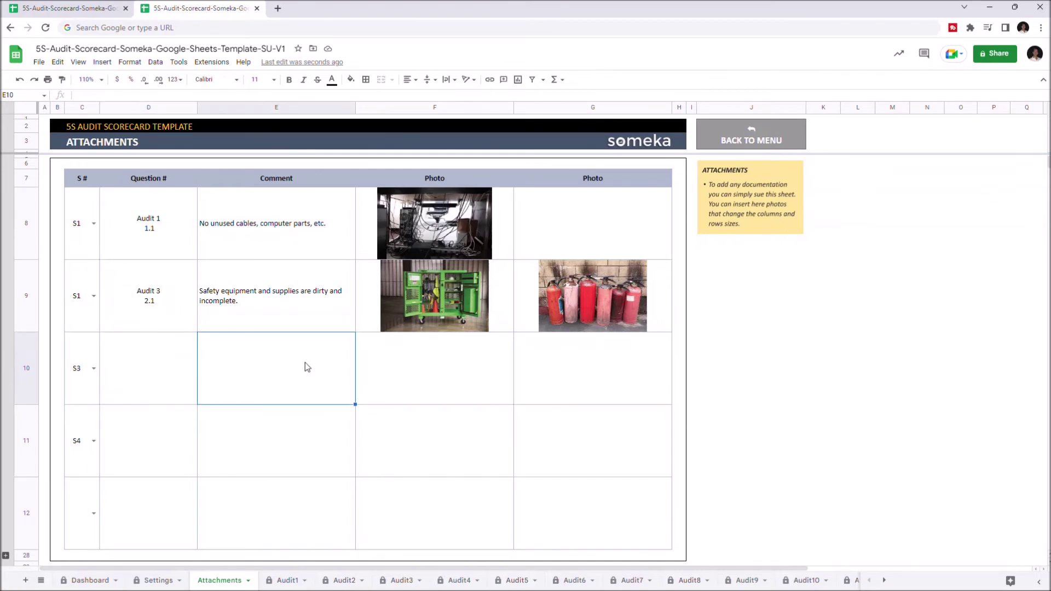
pyautogui.click(424, 368)
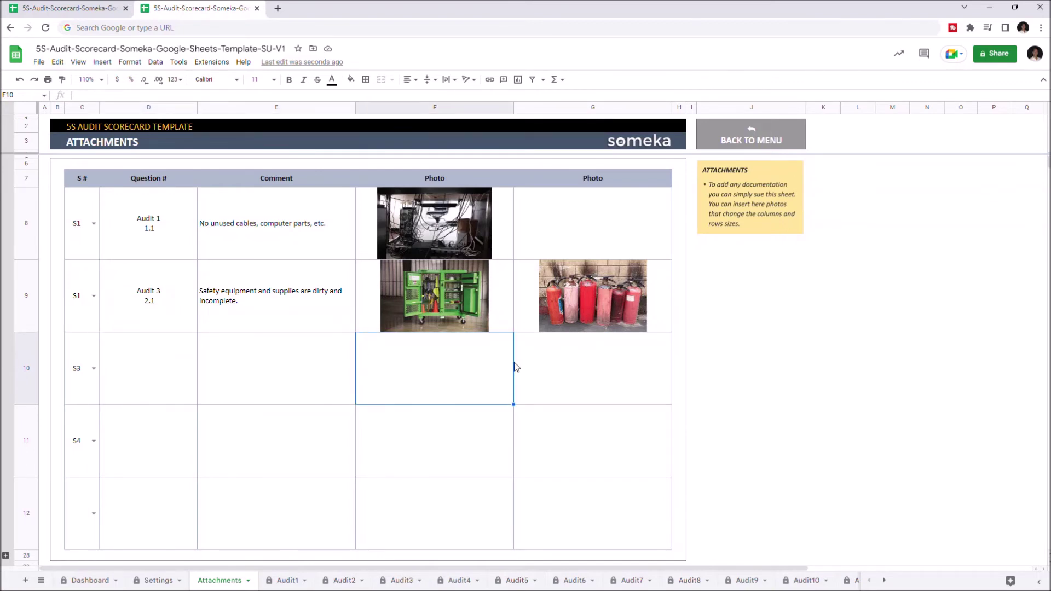
pyautogui.click(559, 367)
pyautogui.click(459, 371)
pyautogui.click(80, 584)
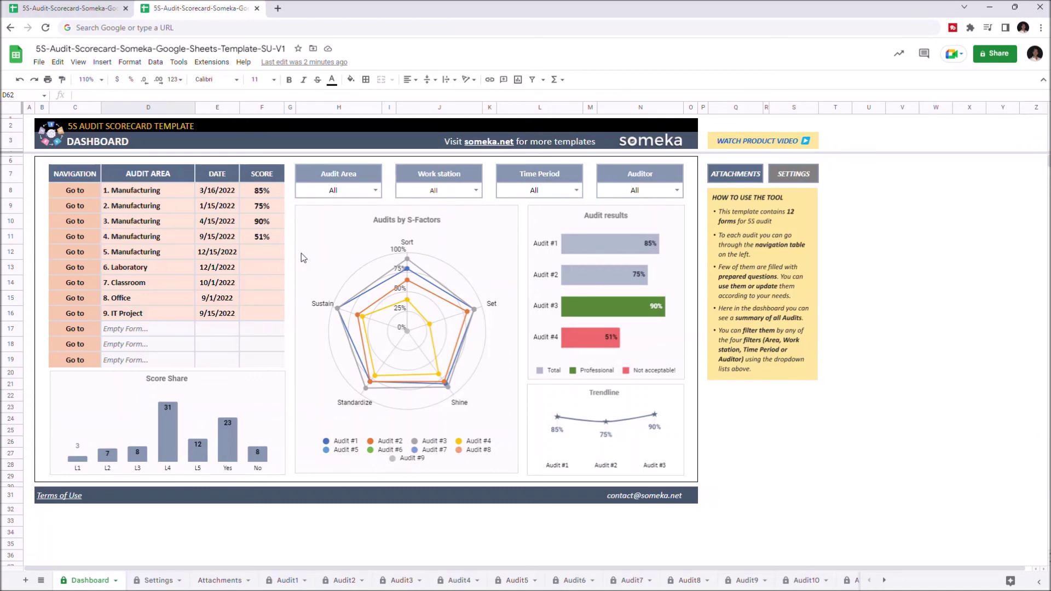
# Filter the dashboard Audit Area to Office, Manufacturing and Spare parts, then reset to All.
pyautogui.click(376, 190)
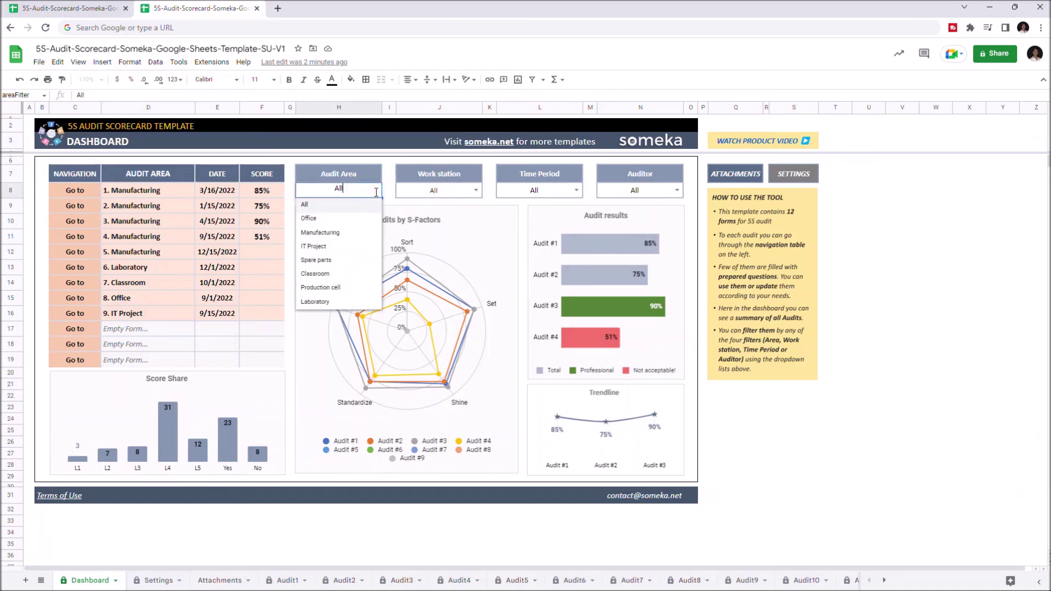
pyautogui.click(309, 218)
pyautogui.click(376, 190)
pyautogui.click(345, 237)
pyautogui.click(376, 190)
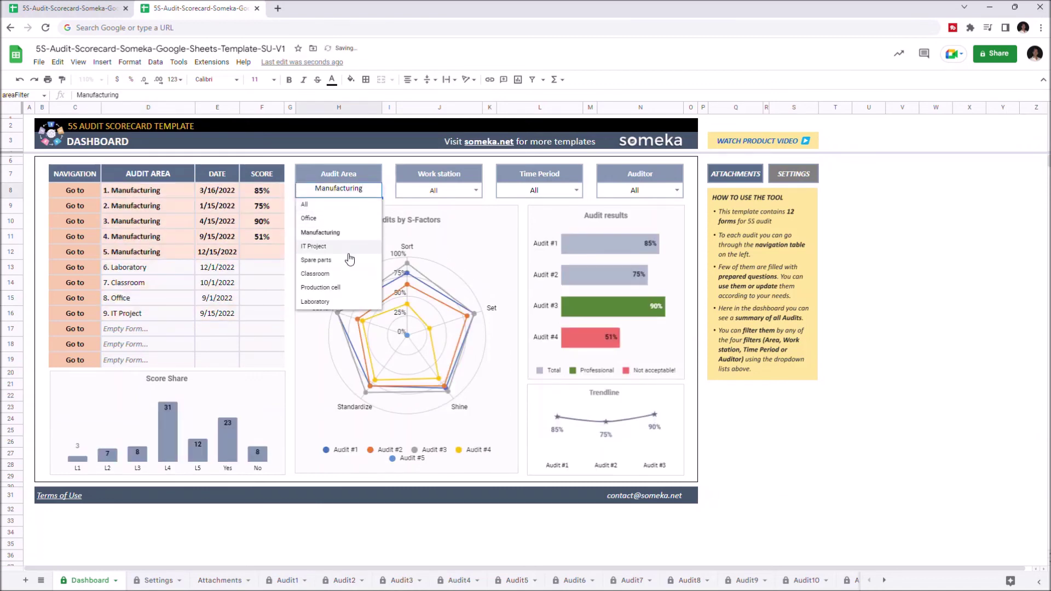
pyautogui.click(316, 260)
pyautogui.click(376, 190)
pyautogui.click(307, 204)
# Filter Work station to Random desk in the open space, then Sealing, then back to All.
pyautogui.click(476, 190)
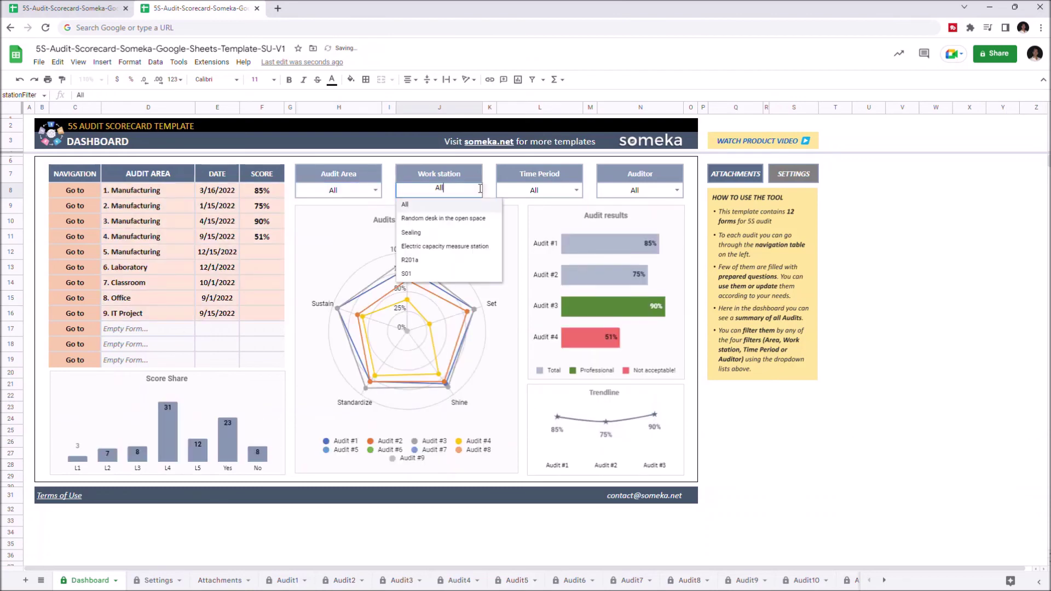
pyautogui.click(444, 218)
pyautogui.click(476, 190)
pyautogui.click(442, 234)
pyautogui.click(476, 190)
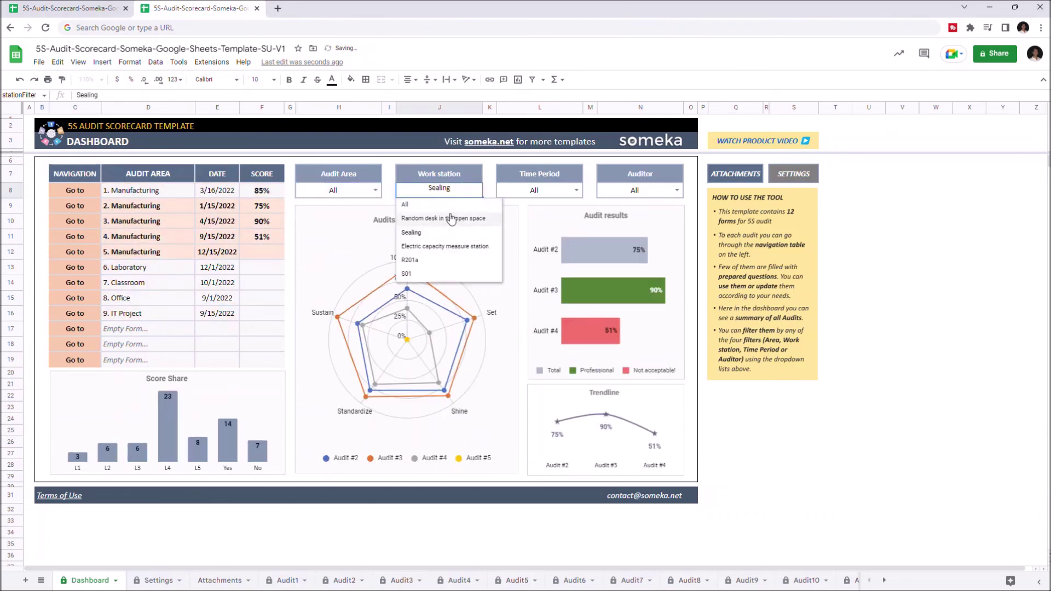
pyautogui.click(408, 204)
# Filter Time Period to Q1, then Q2, then reset it to All.
pyautogui.click(577, 190)
pyautogui.click(542, 237)
pyautogui.click(577, 190)
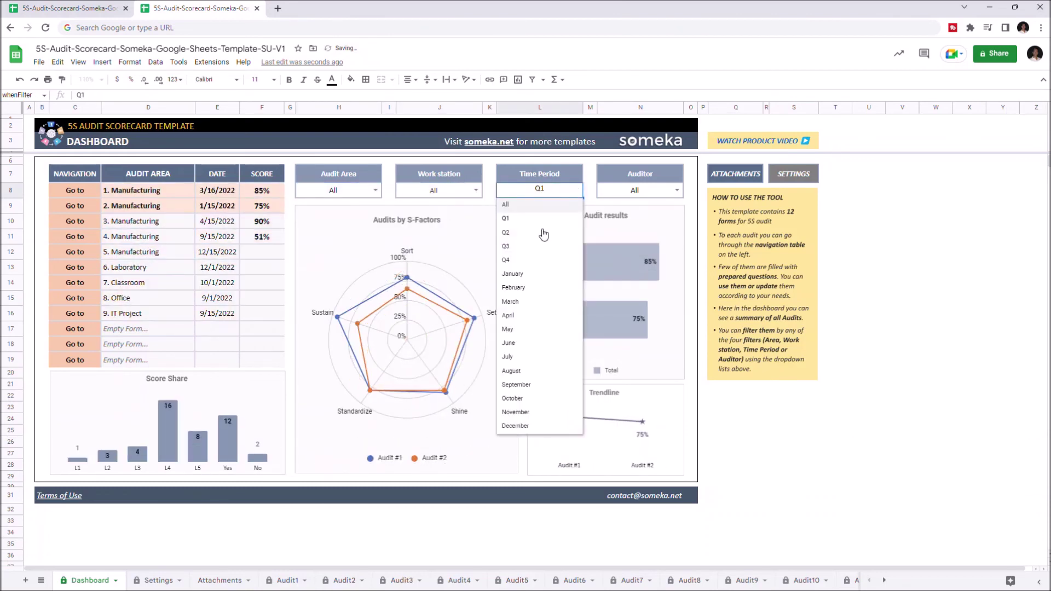
pyautogui.click(542, 237)
pyautogui.click(577, 190)
pyautogui.click(576, 190)
pyautogui.click(577, 190)
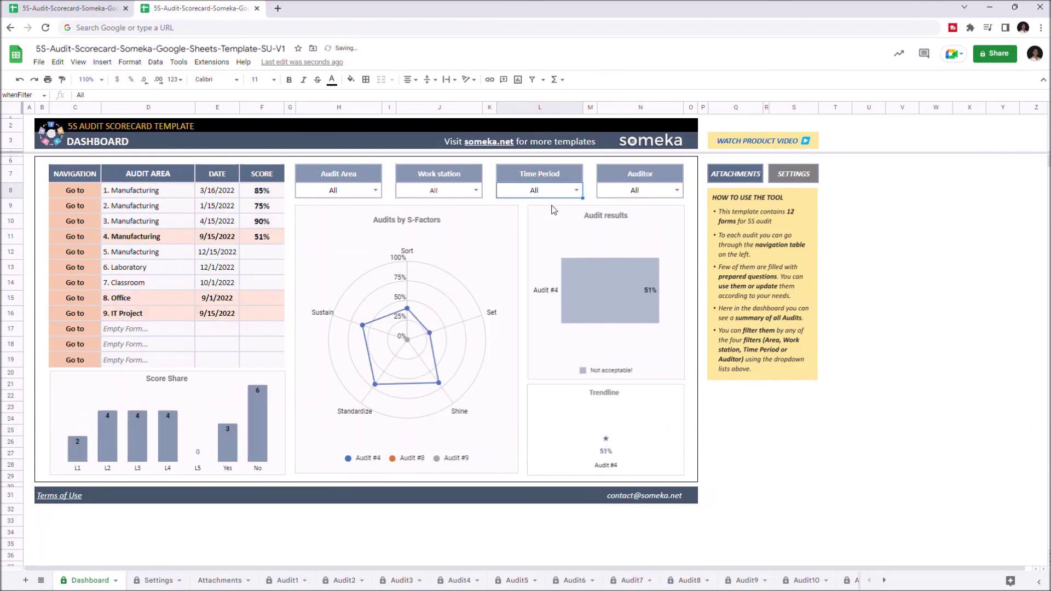
pyautogui.click(506, 204)
# Filter the Auditor to two different auditors in turn, then reset it to All.
pyautogui.click(677, 190)
pyautogui.click(636, 218)
pyautogui.click(677, 190)
pyautogui.click(636, 231)
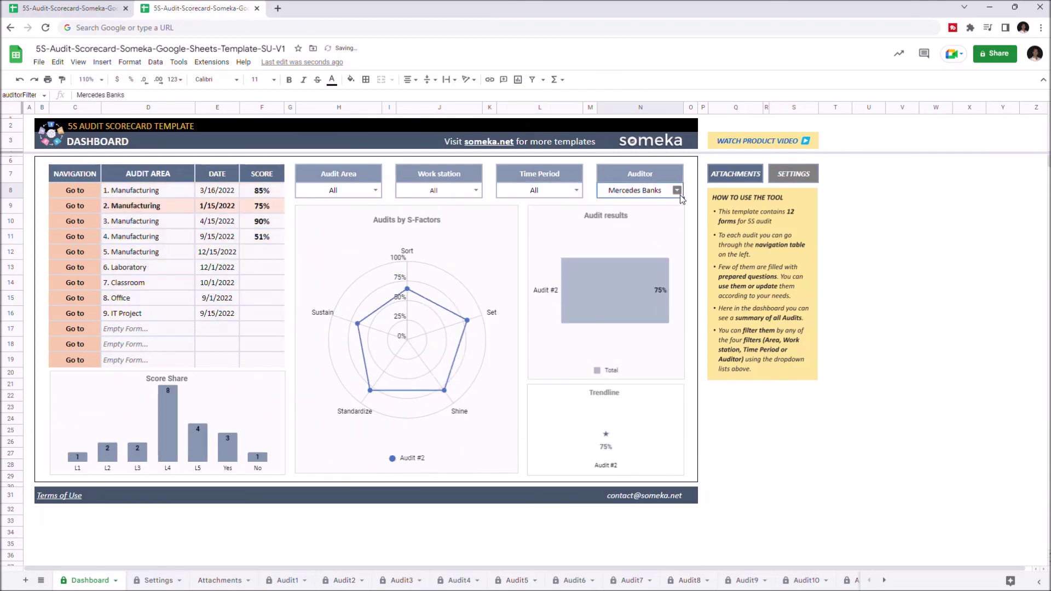
pyautogui.click(640, 190)
pyautogui.click(635, 204)
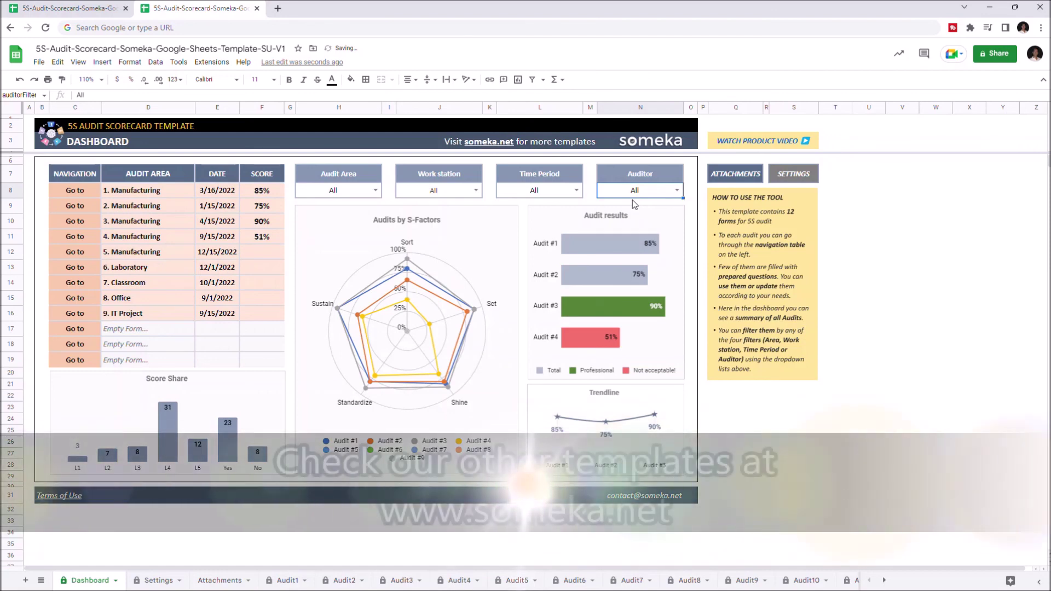